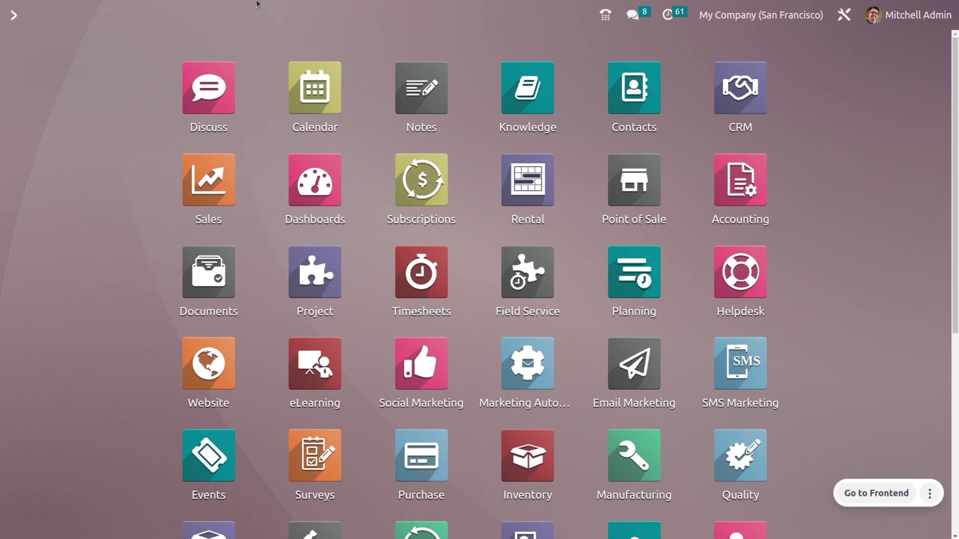
# - Open the Ergo Desk chair.. product that has 6 variants from the product list of the Manufacturing app
pyautogui.write('m')
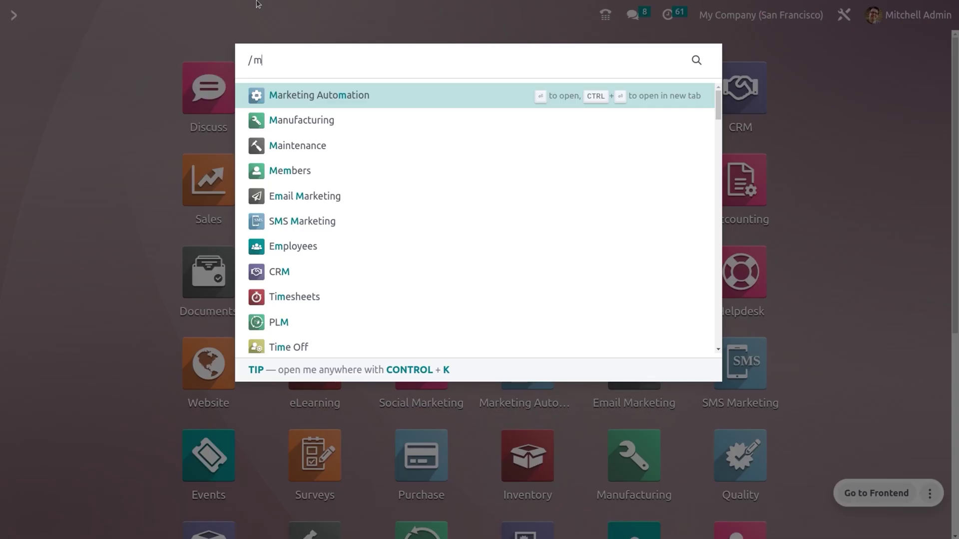
pyautogui.press('Down')
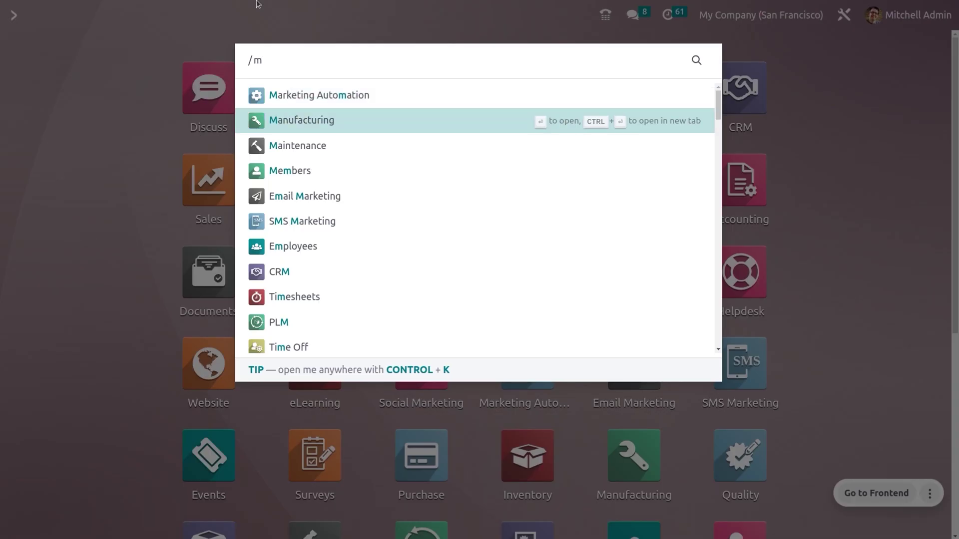
pyautogui.press('Return')
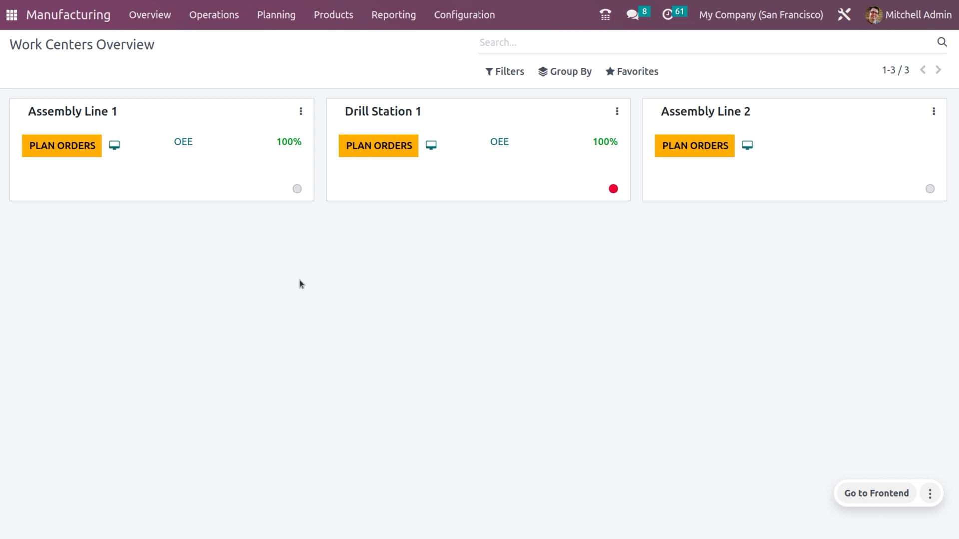
pyautogui.click(336, 22)
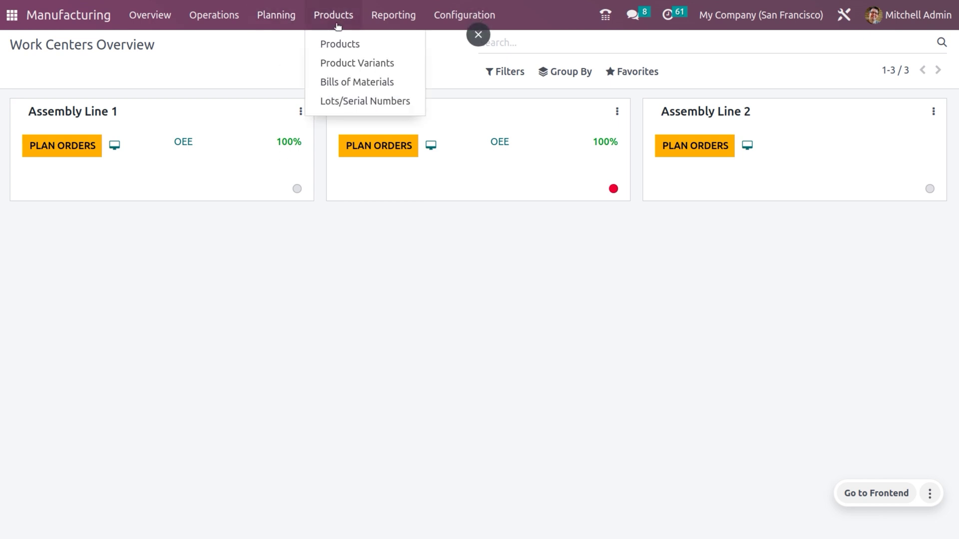
pyautogui.click(342, 42)
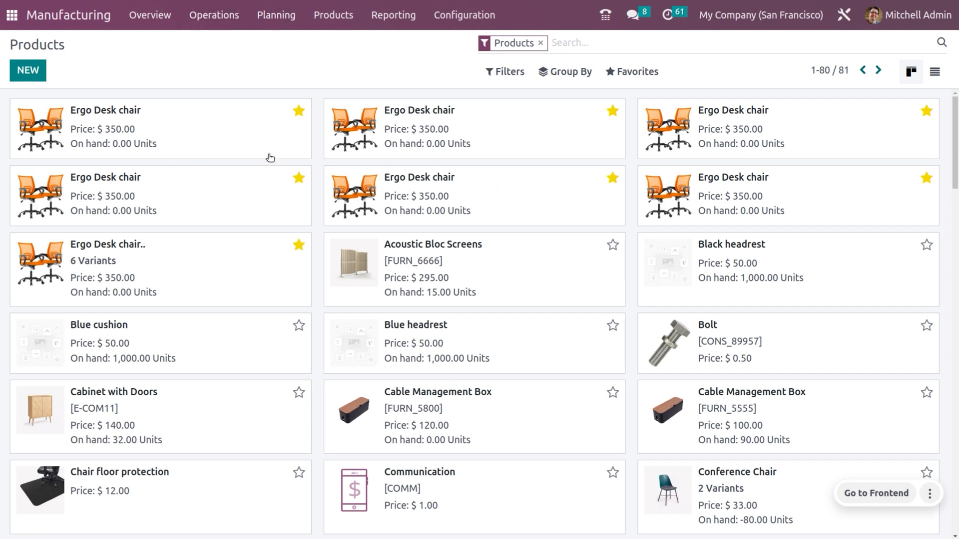
pyautogui.click(230, 260)
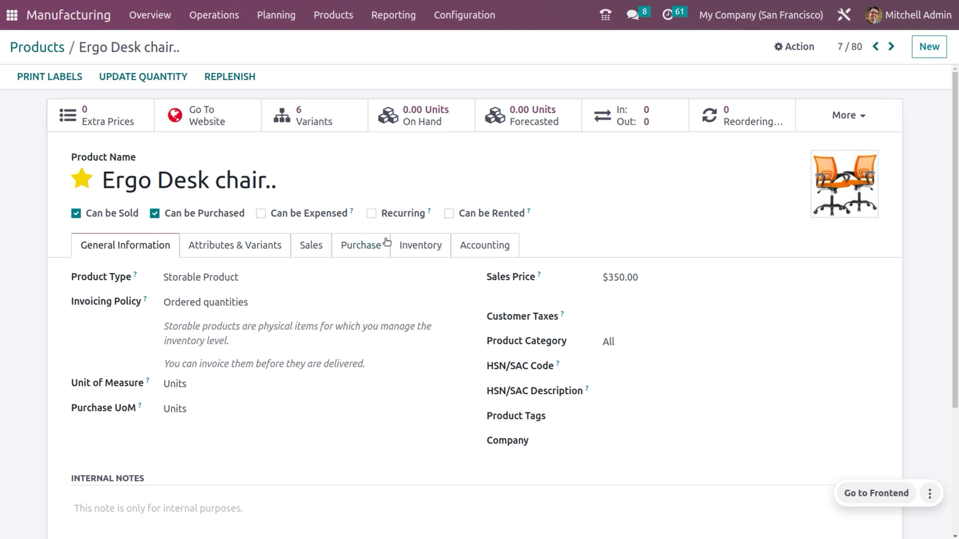
# - Review the chair's inventory routes and variant attributes, including the extra price set for the optional headrest's "with headrest" value
pyautogui.click(408, 254)
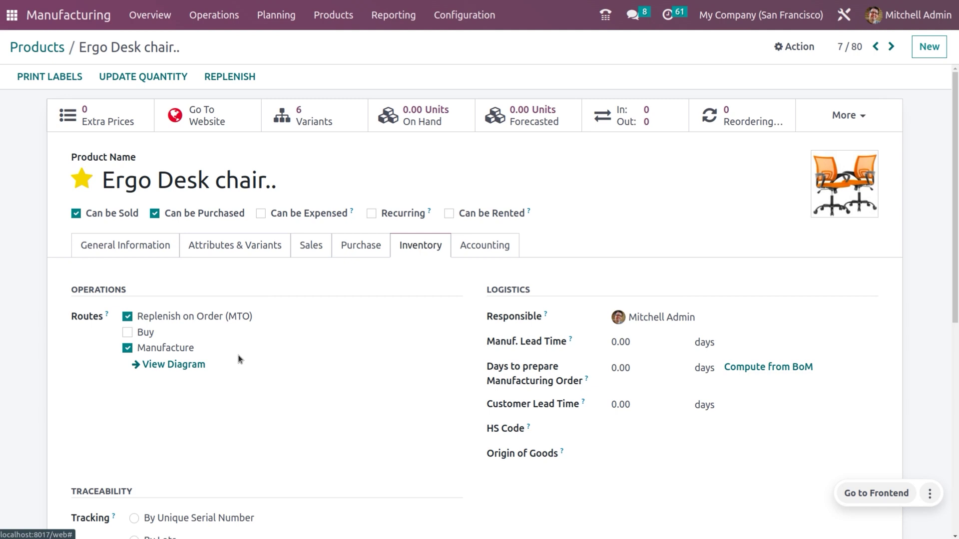
pyautogui.click(216, 255)
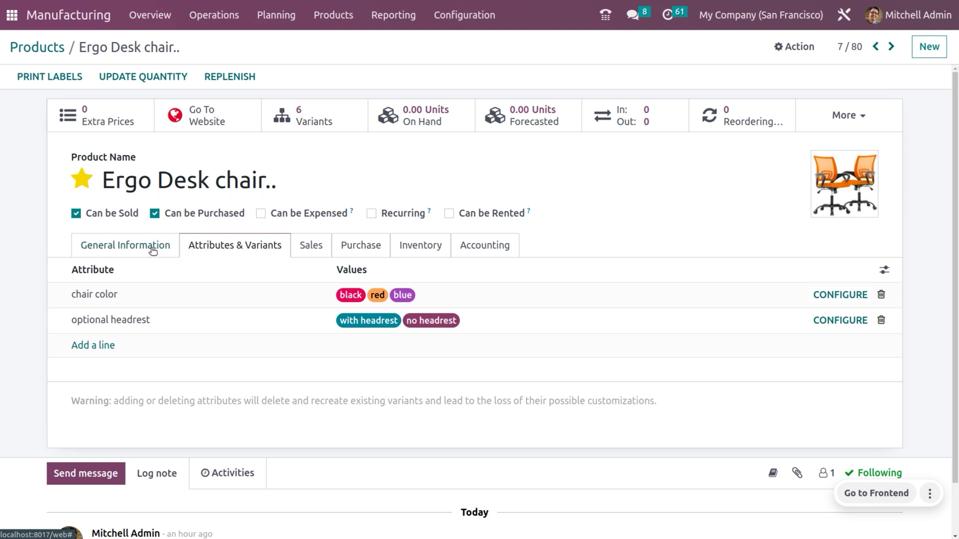
pyautogui.click(841, 323)
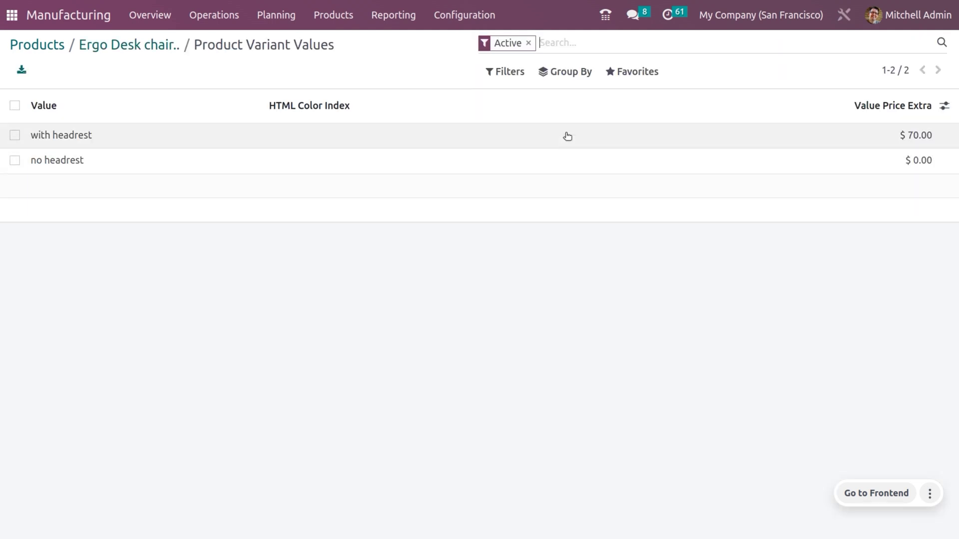
pyautogui.click(567, 136)
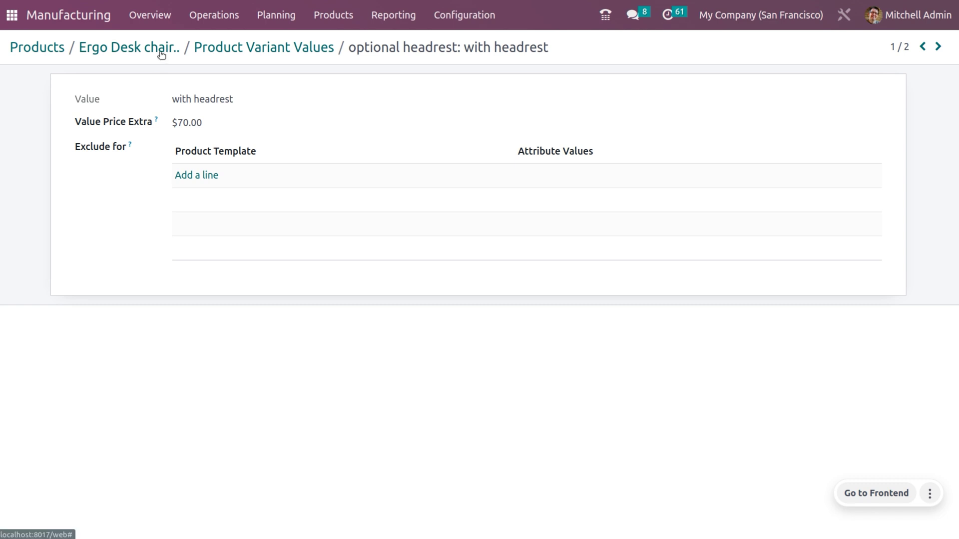
pyautogui.click(236, 49)
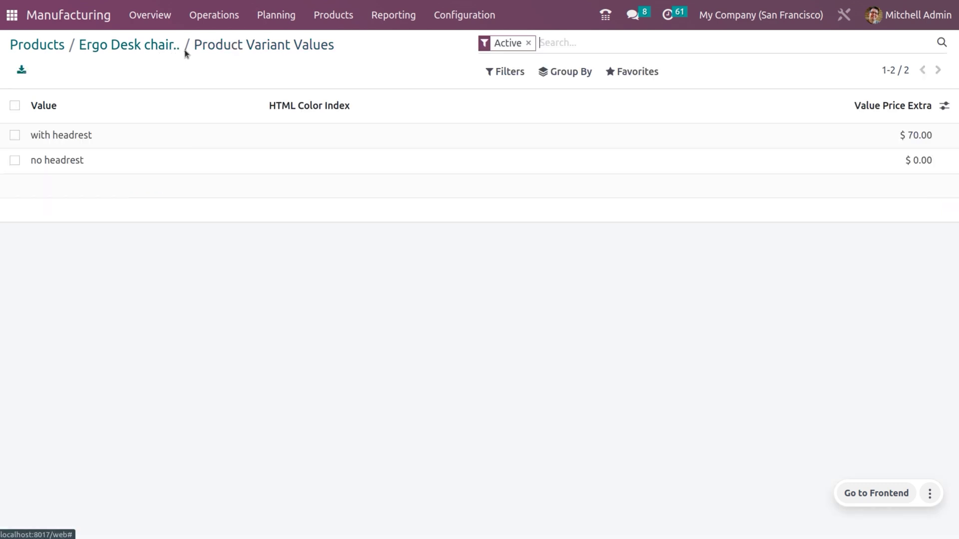
pyautogui.click(175, 51)
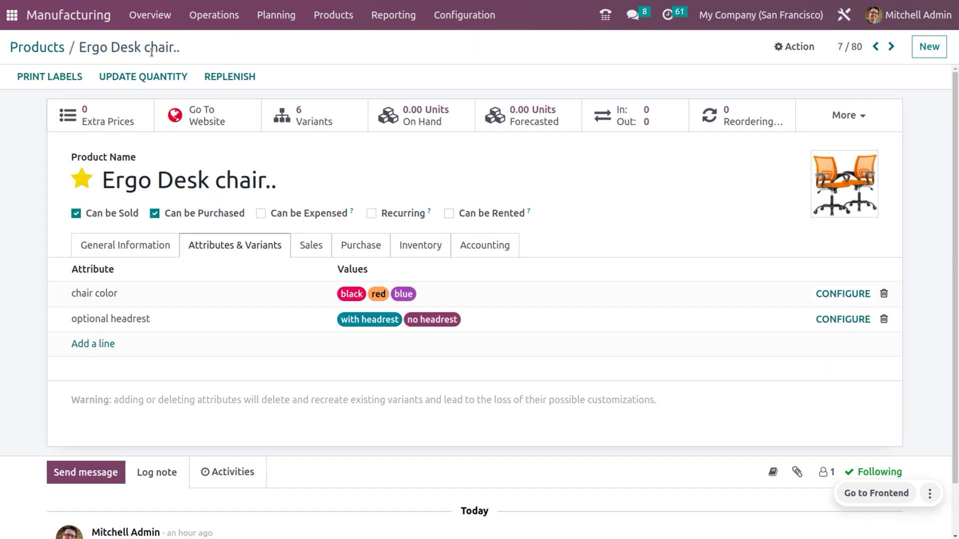
# - Open the EDC bill of materials for Ergo Desk chair.. and examine its component lines and the optional columns available
pyautogui.click(52, 50)
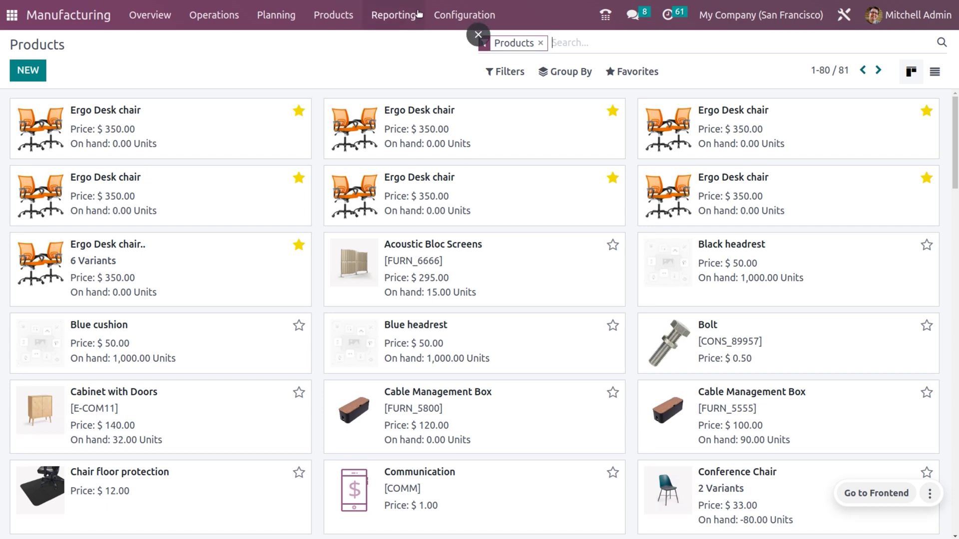
pyautogui.click(321, 16)
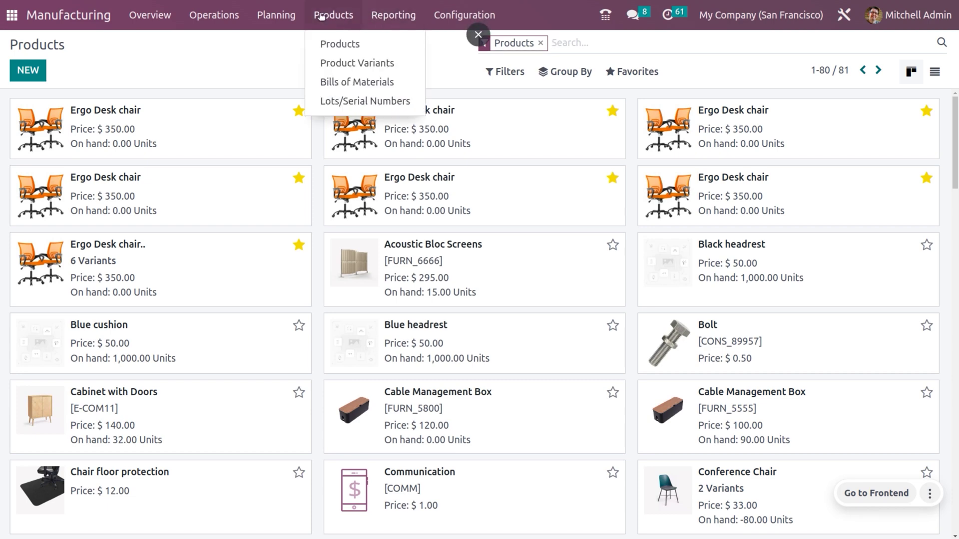
pyautogui.click(338, 81)
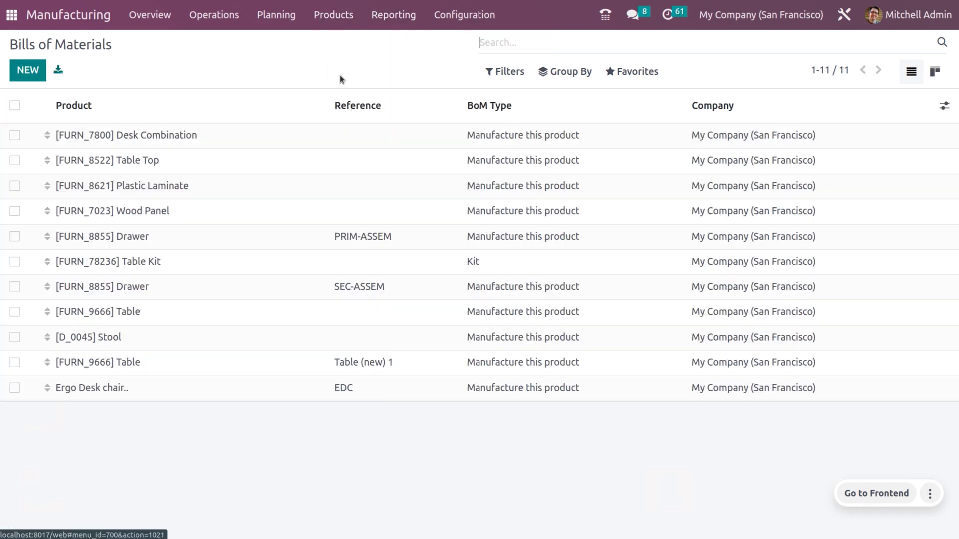
pyautogui.click(114, 394)
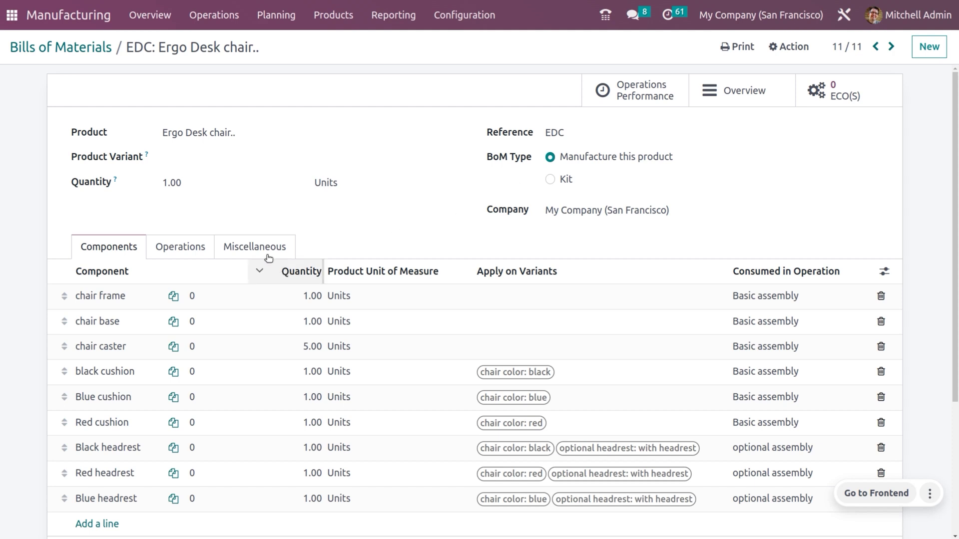
pyautogui.scroll(-2, 244, 226)
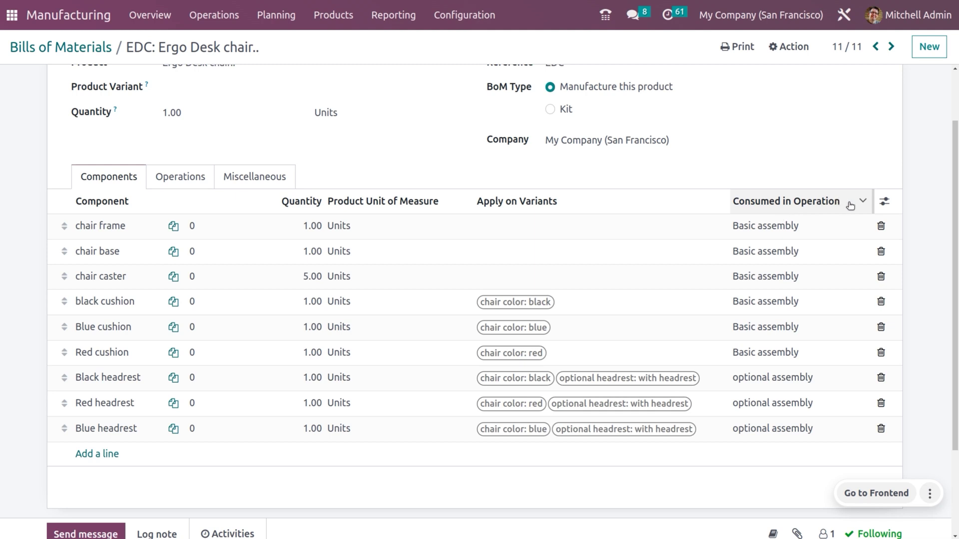
pyautogui.click(882, 203)
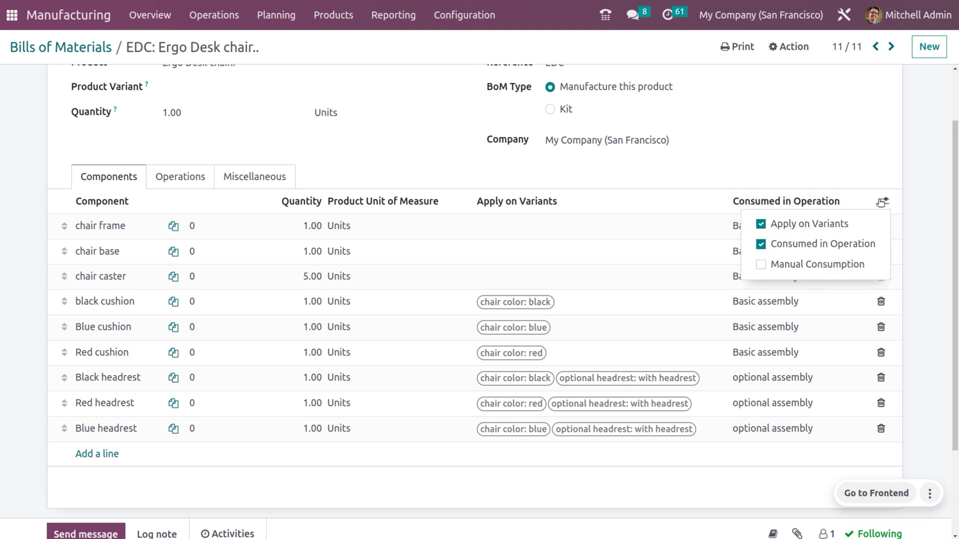
pyautogui.click(546, 167)
# - Review the bill of materials' operations and inspect the details of the Basic assembly operation
pyautogui.click(184, 178)
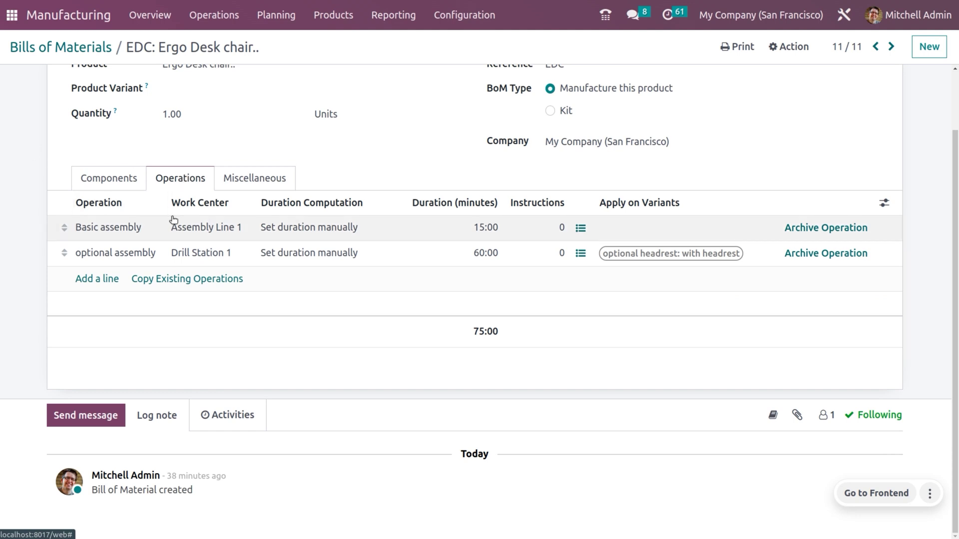
pyautogui.click(114, 231)
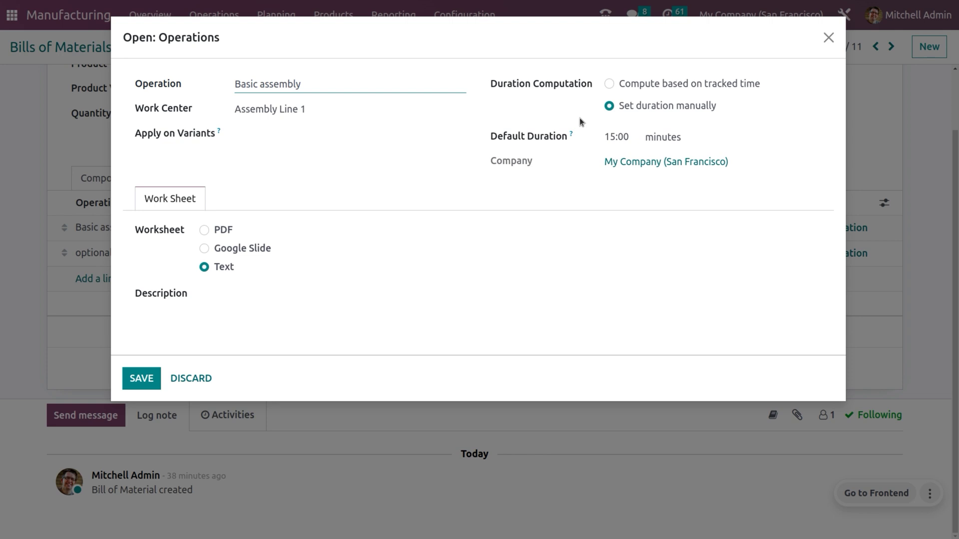
pyautogui.click(150, 378)
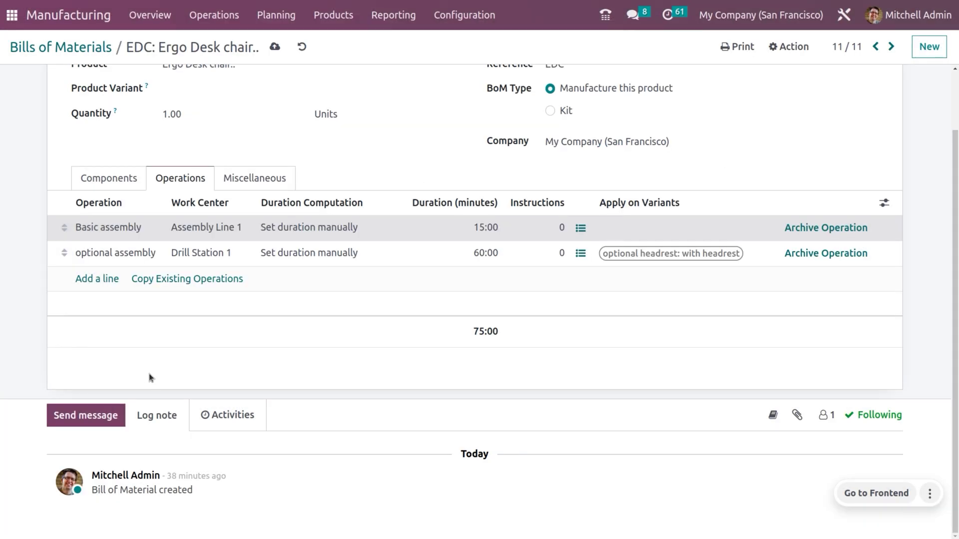
# - Set the optional assembly operation's default duration to 15:00 minutes, save the bill of materials and return to its components
pyautogui.click(134, 254)
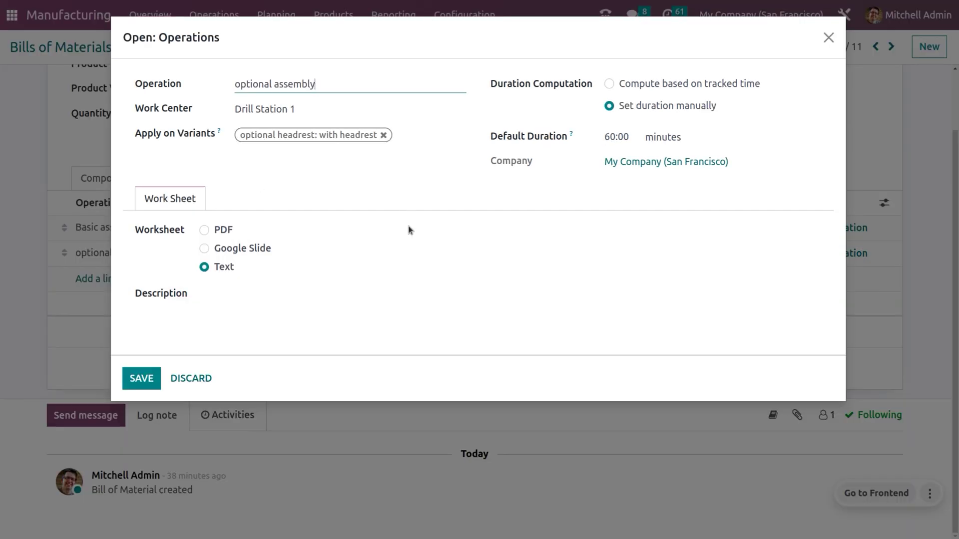
pyautogui.click(618, 136)
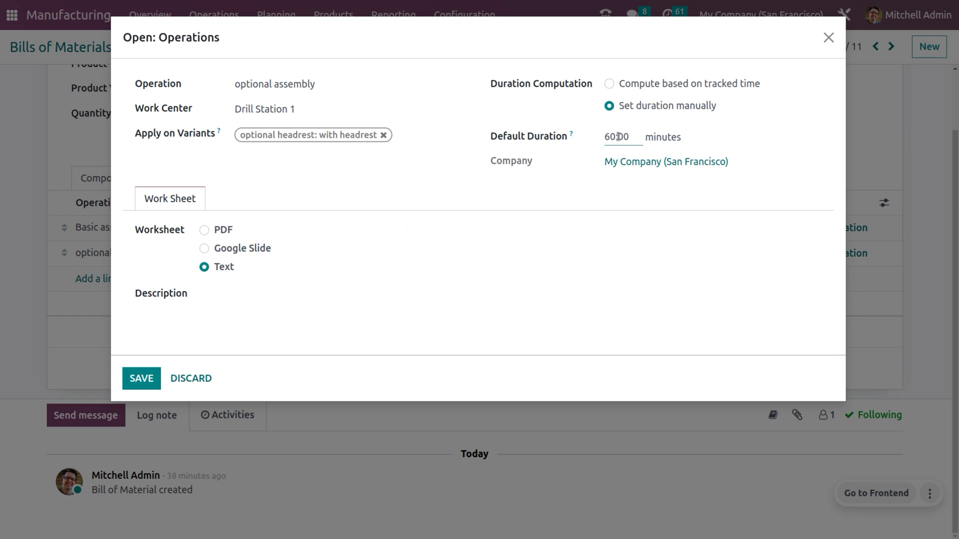
pyautogui.press('BackSpace')
pyautogui.press('BackSpace')
pyautogui.press('BackSpace')
pyautogui.write('15:')
pyautogui.click(138, 380)
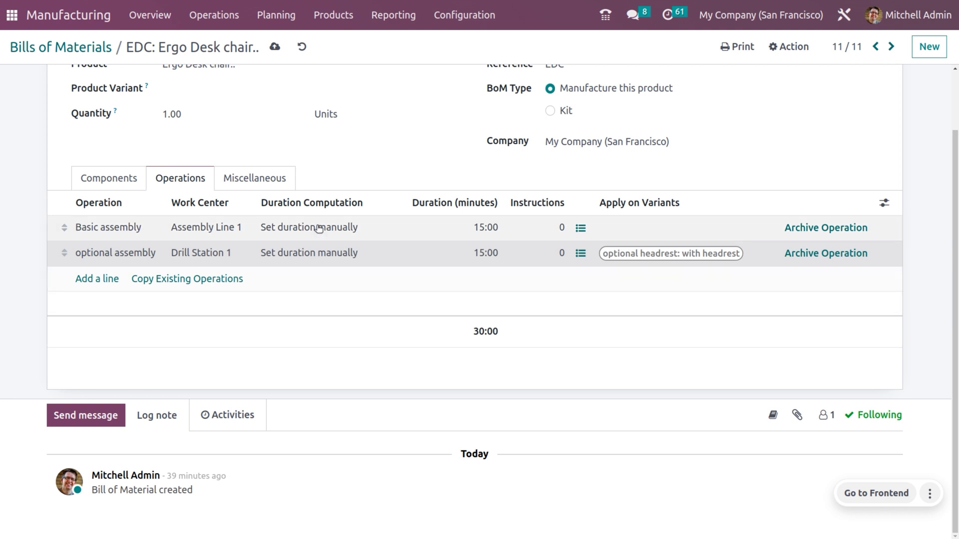
pyautogui.scroll(2, 364, 84)
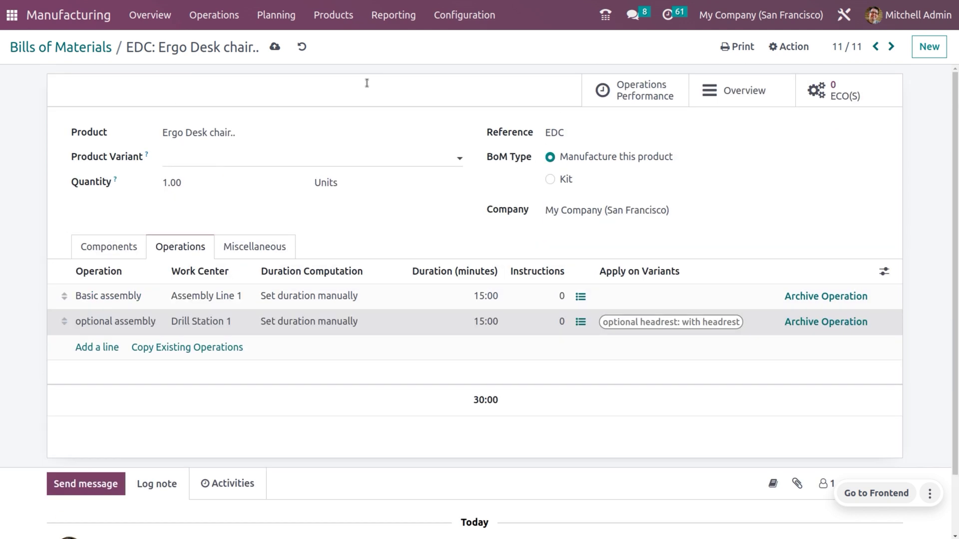
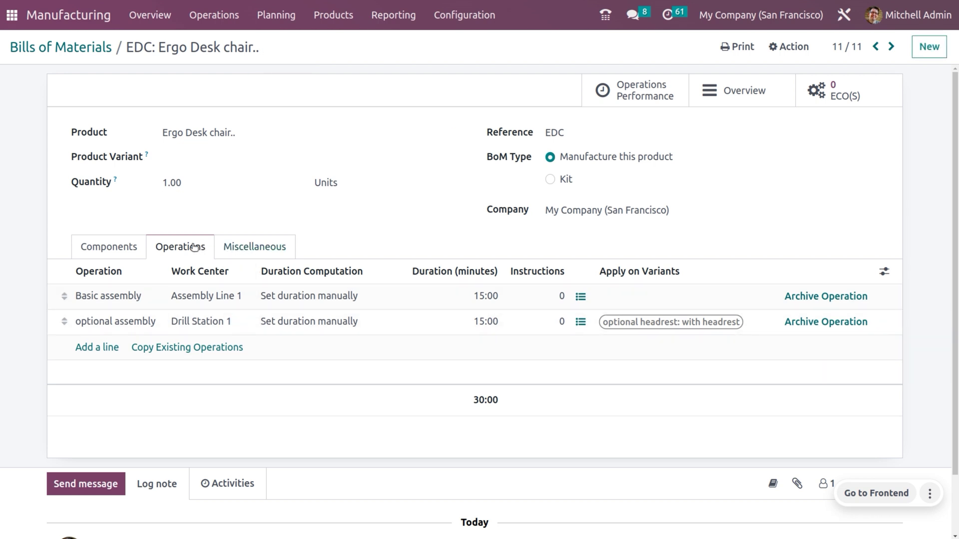
pyautogui.click(133, 247)
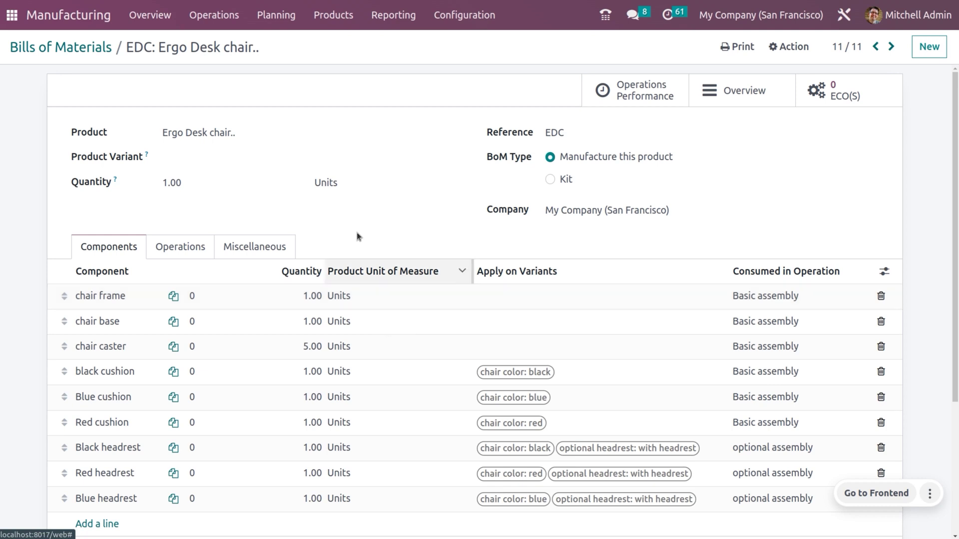
# - Create a new quotation in the Sales app and select Jio as the customer
pyautogui.click(11, 15)
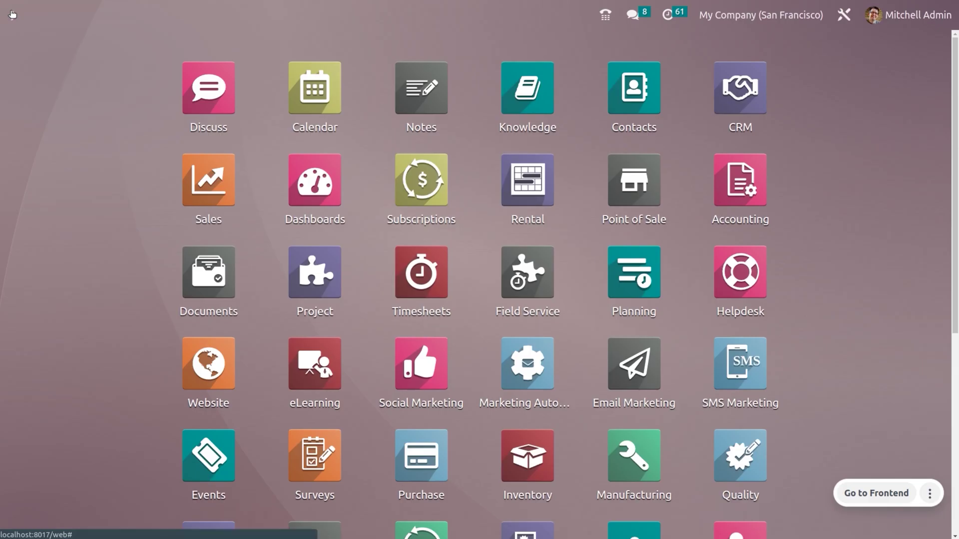
pyautogui.write('sa')
pyautogui.press('Escape')
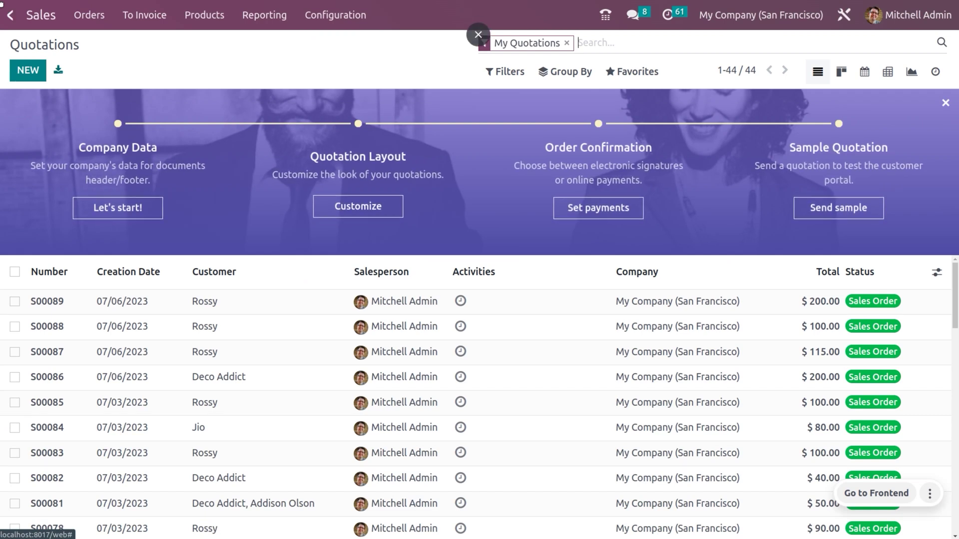
pyautogui.click(28, 71)
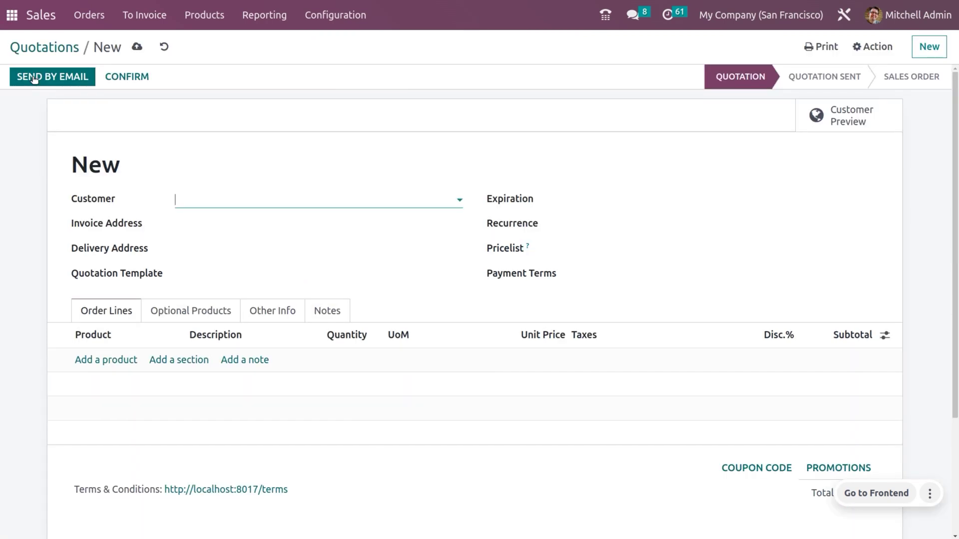
pyautogui.click(212, 203)
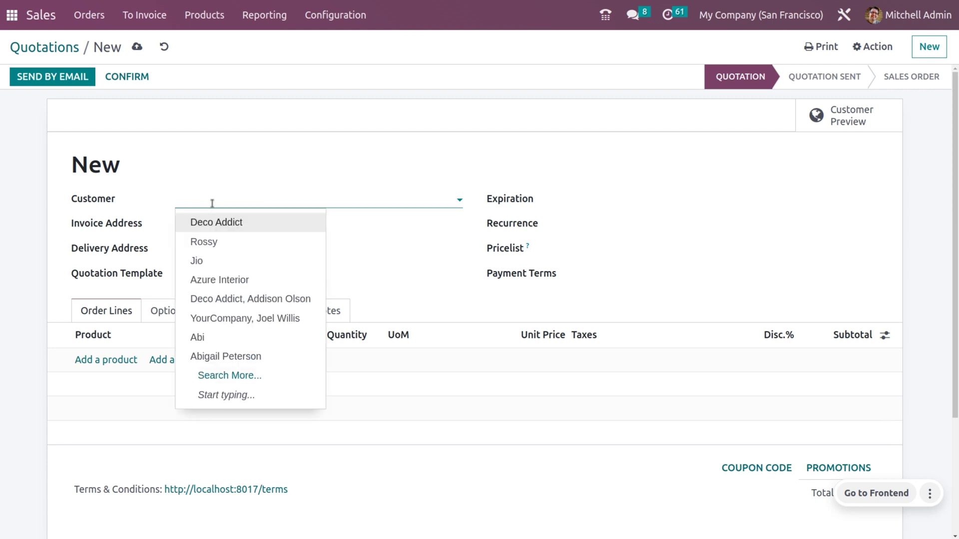
pyautogui.click(216, 264)
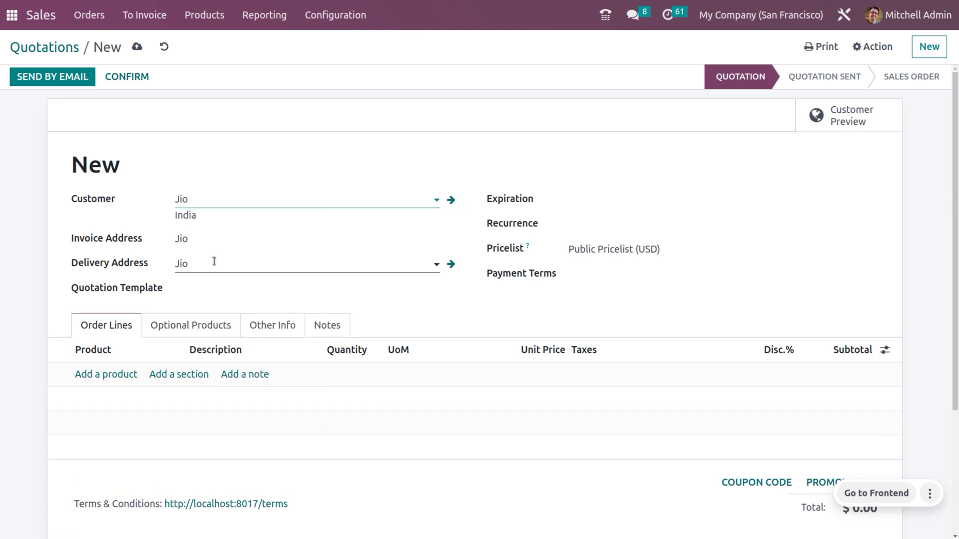
# - Add an order line for Ergo Desk chair.. configured as black with no headrest, keeping the quantity at 1
pyautogui.click(112, 374)
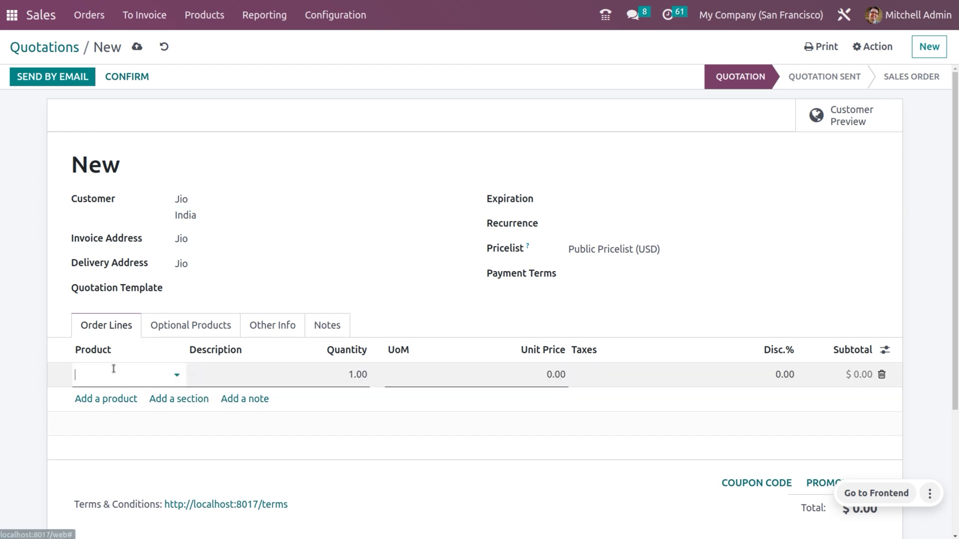
pyautogui.click(113, 370)
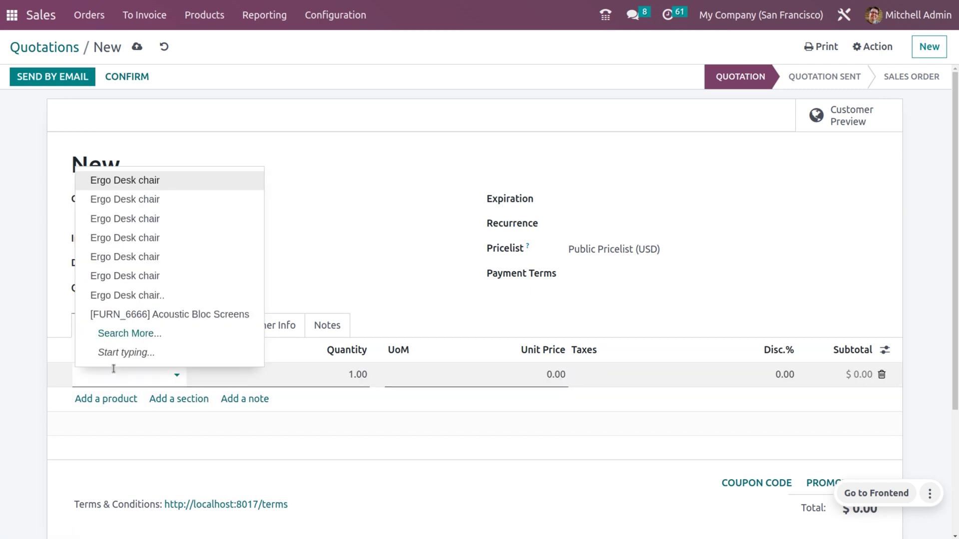
pyautogui.click(123, 301)
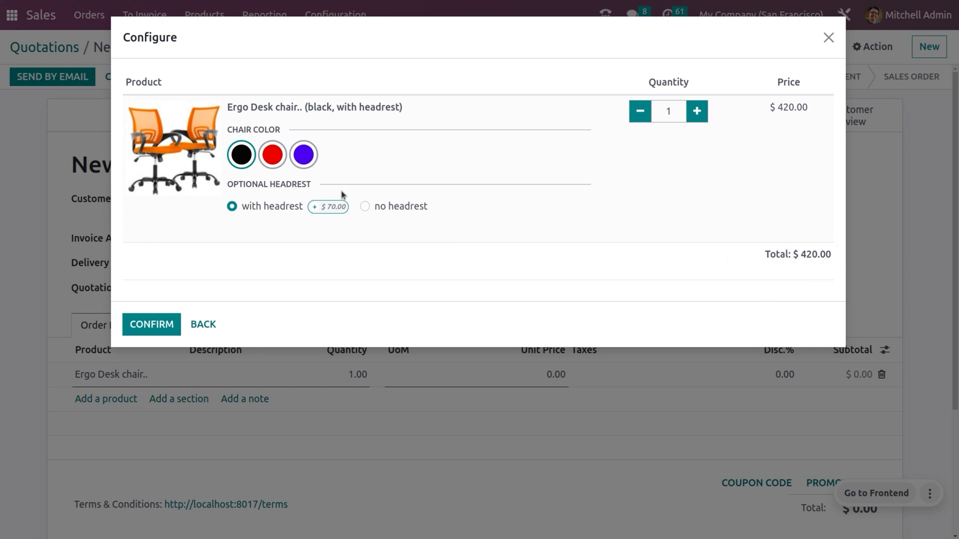
pyautogui.click(365, 207)
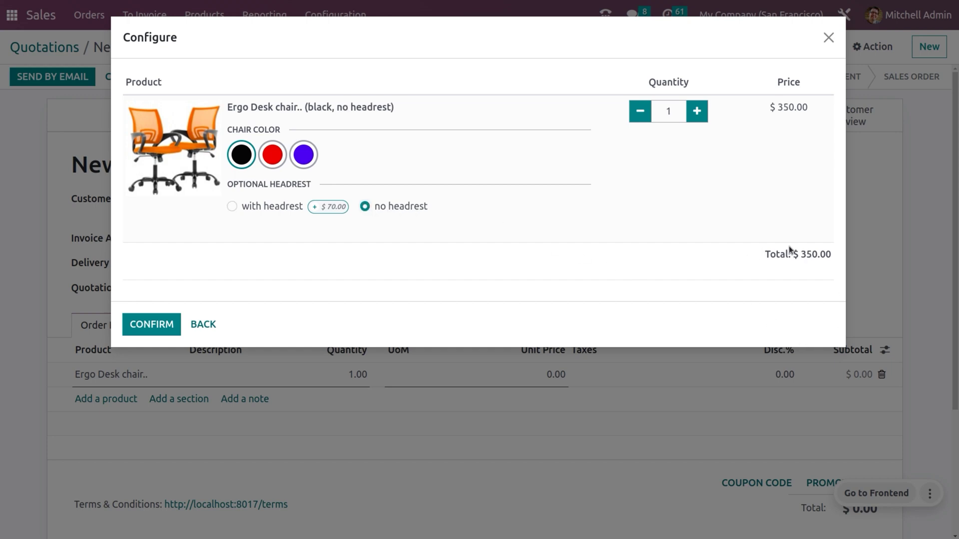
pyautogui.click(148, 328)
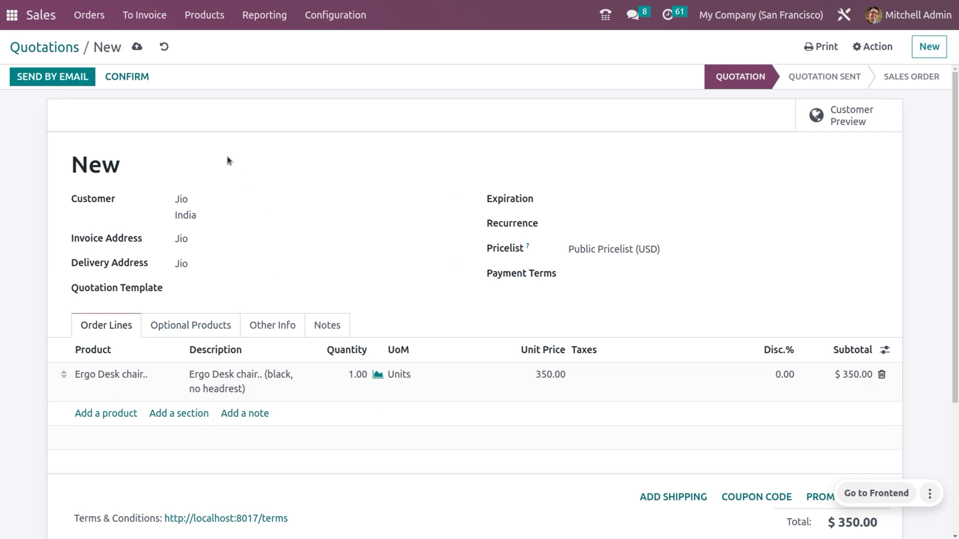
# - Save and confirm the quotation for Jio, and open the manufacturing order linked to it
pyautogui.click(133, 48)
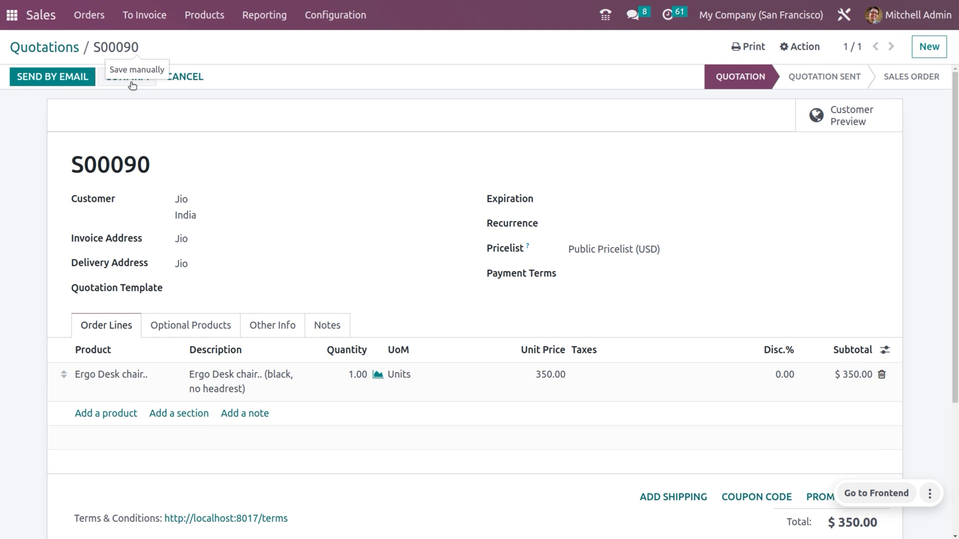
pyautogui.click(131, 83)
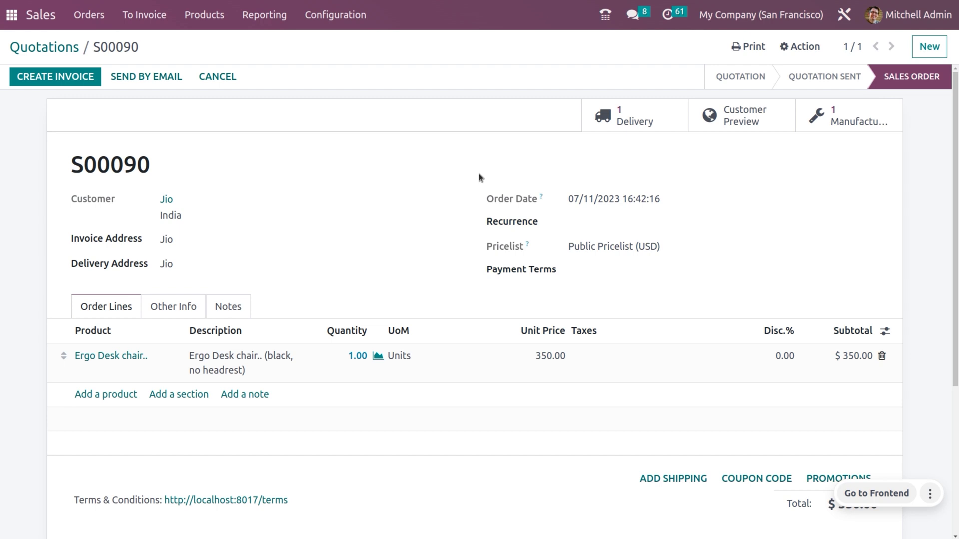
pyautogui.click(828, 128)
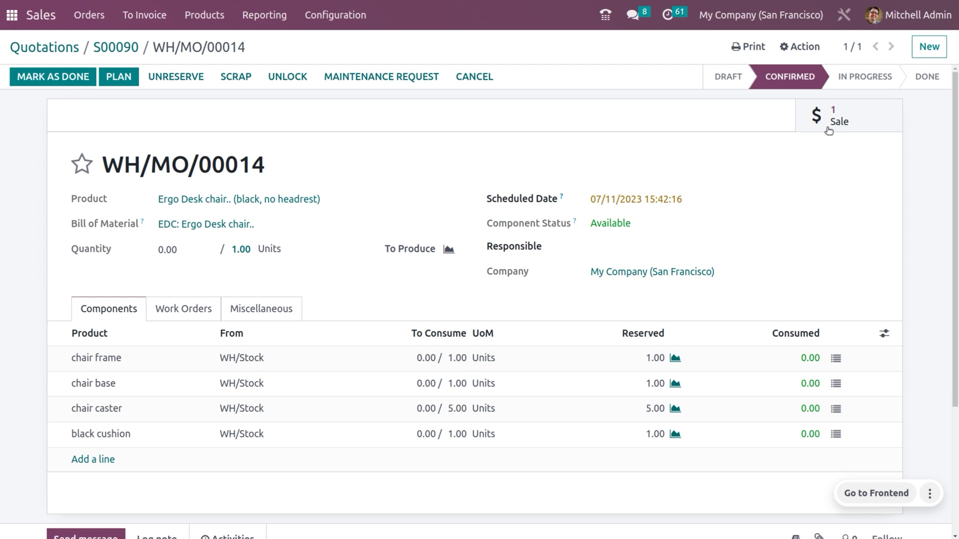
# - Examine the manufacturing order's work orders and its component lines for the black, no headrest chair
pyautogui.click(163, 314)
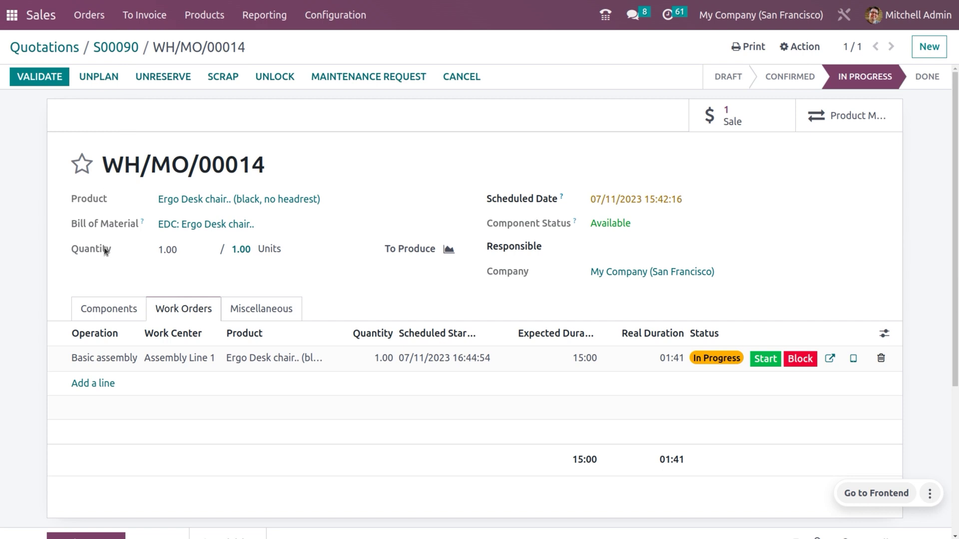
pyautogui.click(114, 310)
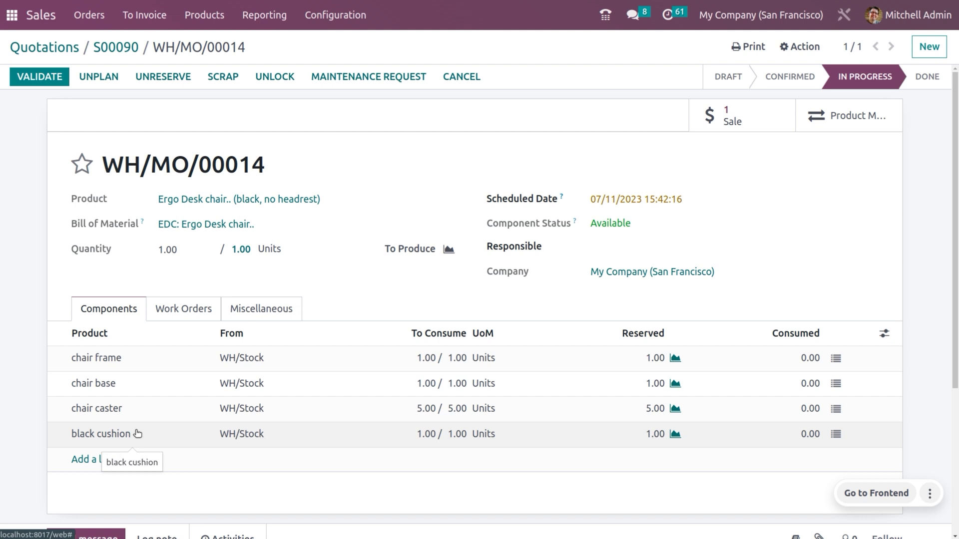
pyautogui.click(186, 309)
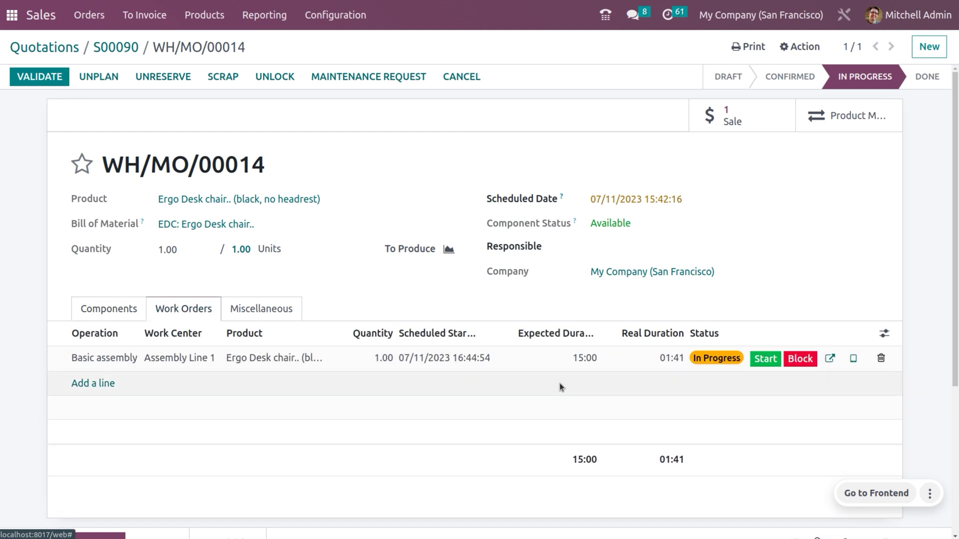
# - Process the Basic assembly work order in the tablet view, validating every consumed material, and mark it as done while closing the manufacturing order
pyautogui.click(856, 359)
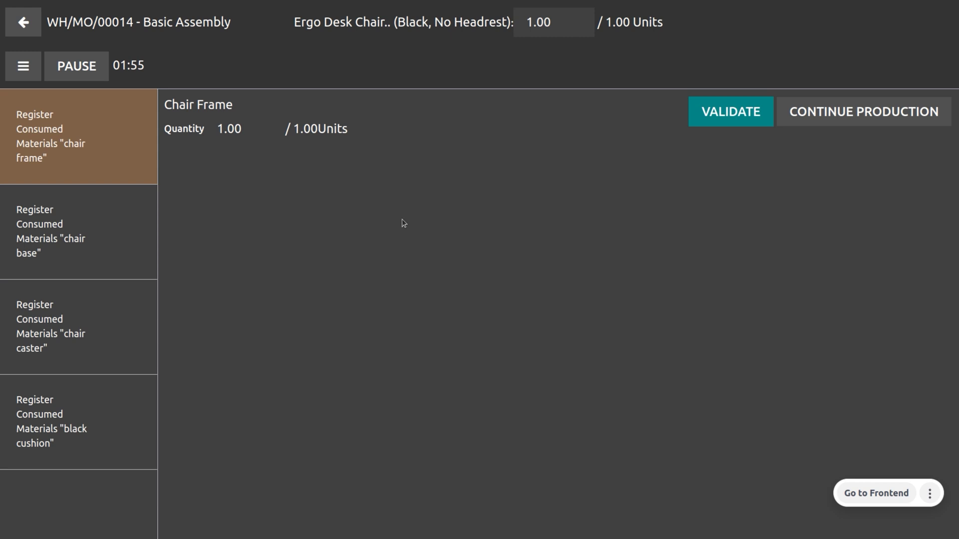
pyautogui.click(714, 114)
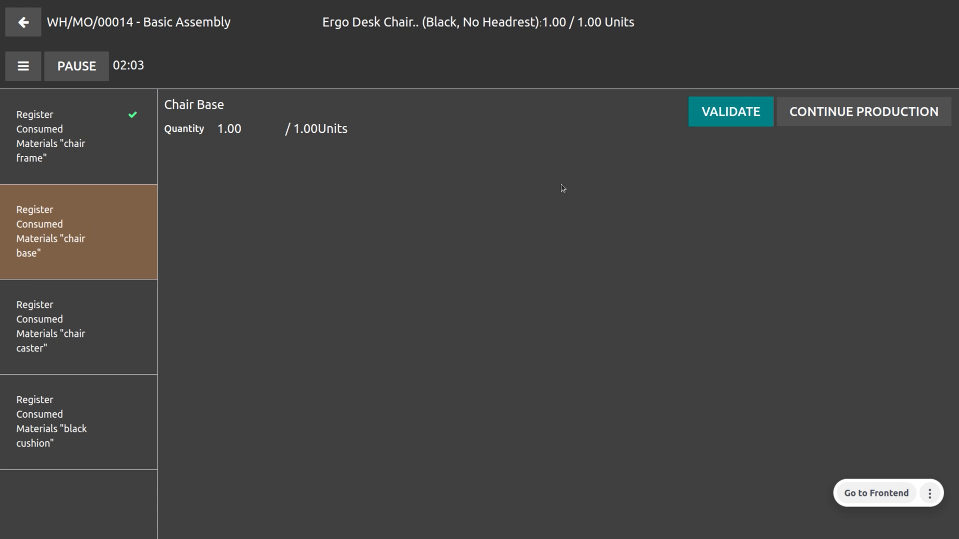
pyautogui.click(731, 123)
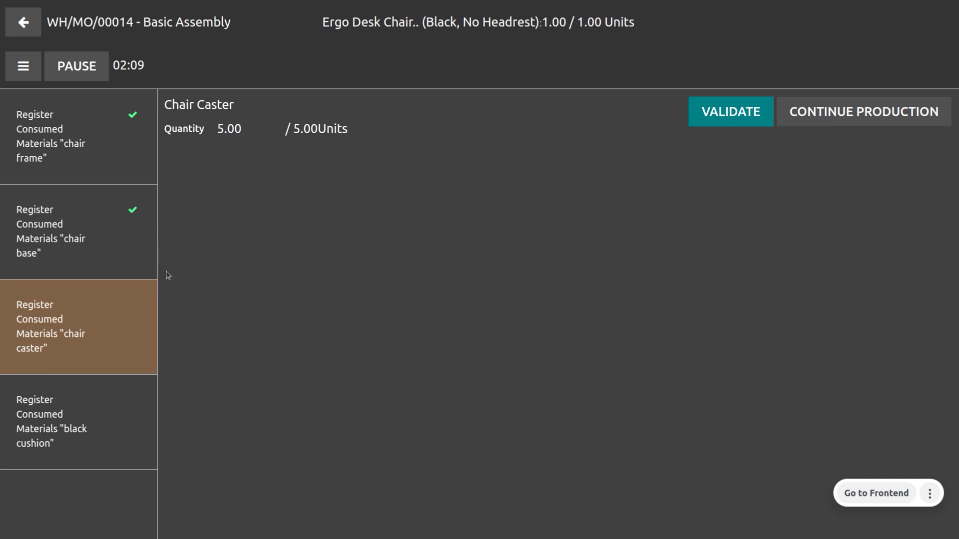
pyautogui.click(725, 114)
pyautogui.click(725, 115)
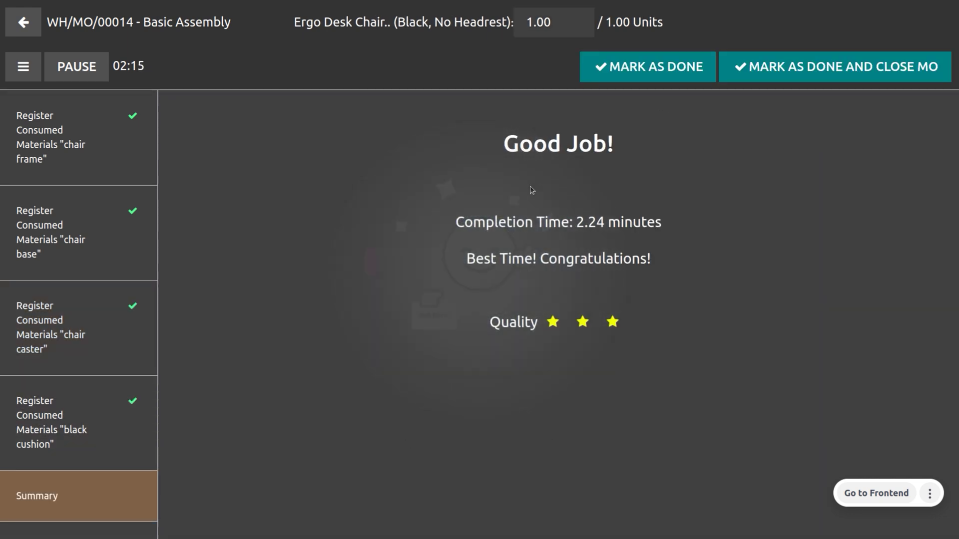
pyautogui.click(749, 69)
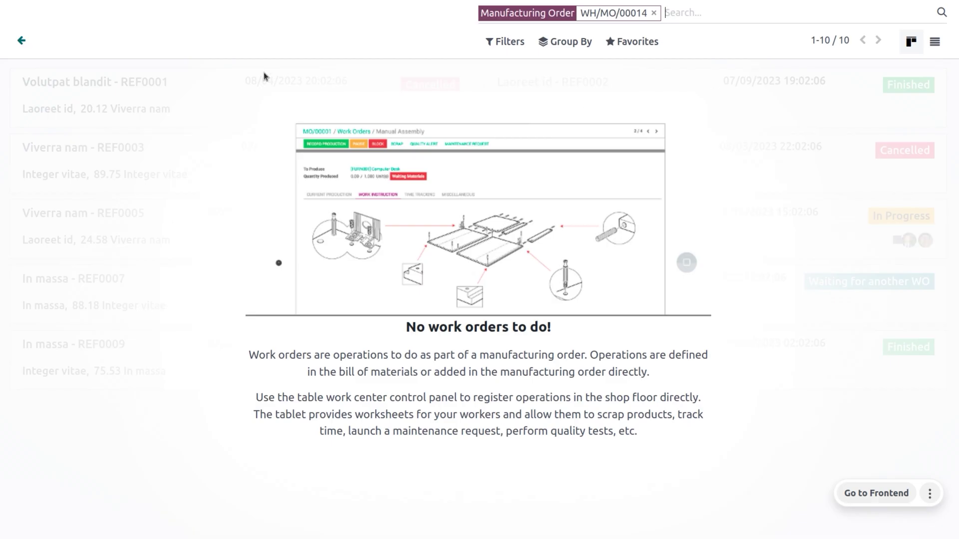
pyautogui.click(21, 42)
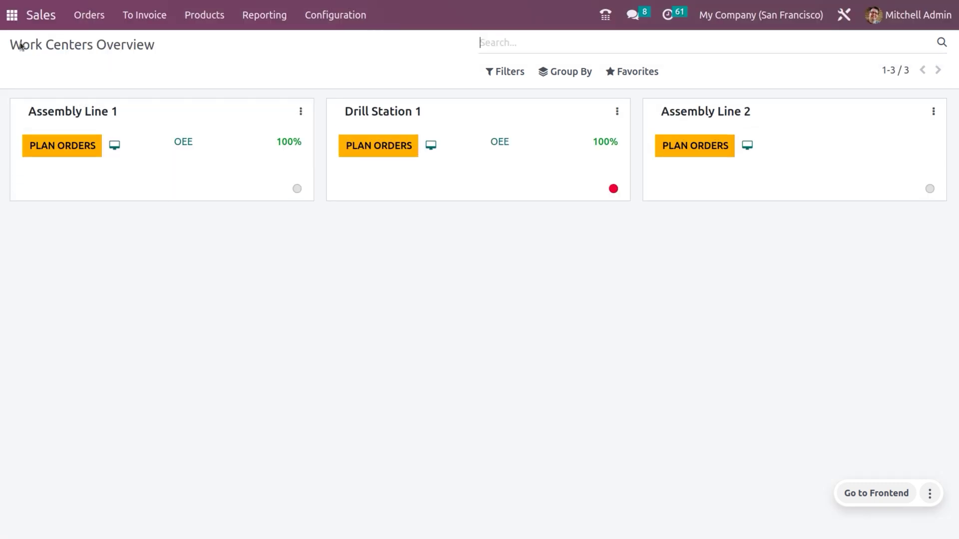
# - Reopen Jio's $350.00 sales order from the quotations list and check the status of its manufacturing order
pyautogui.click(99, 20)
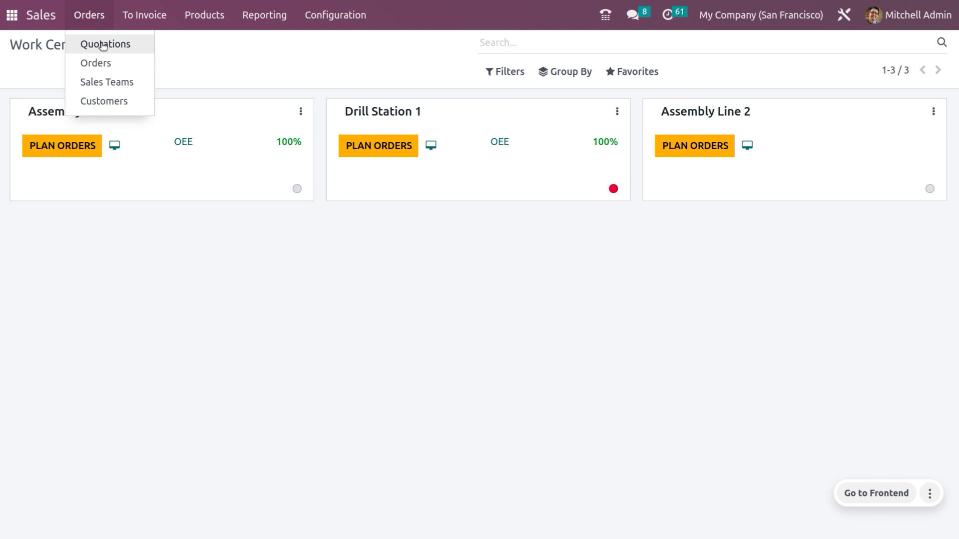
pyautogui.click(100, 43)
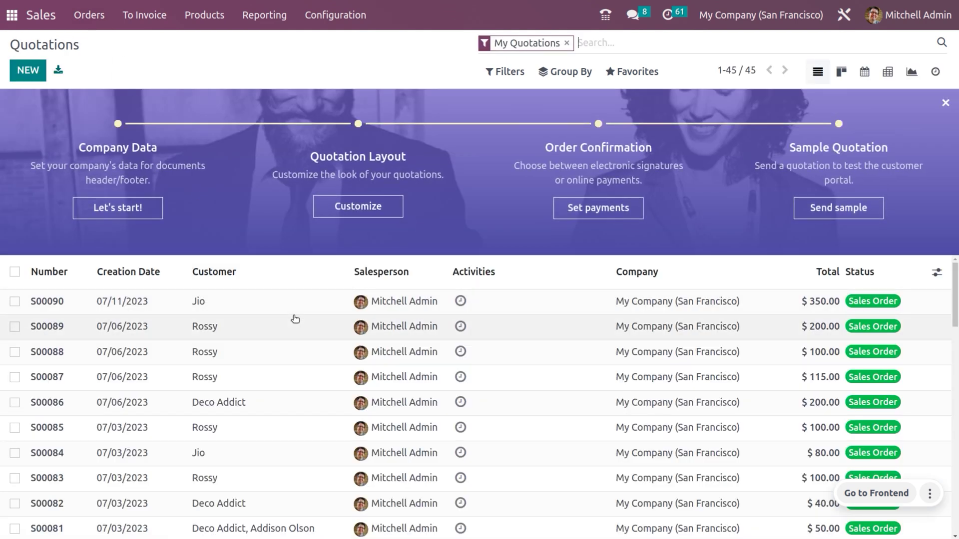
pyautogui.click(294, 308)
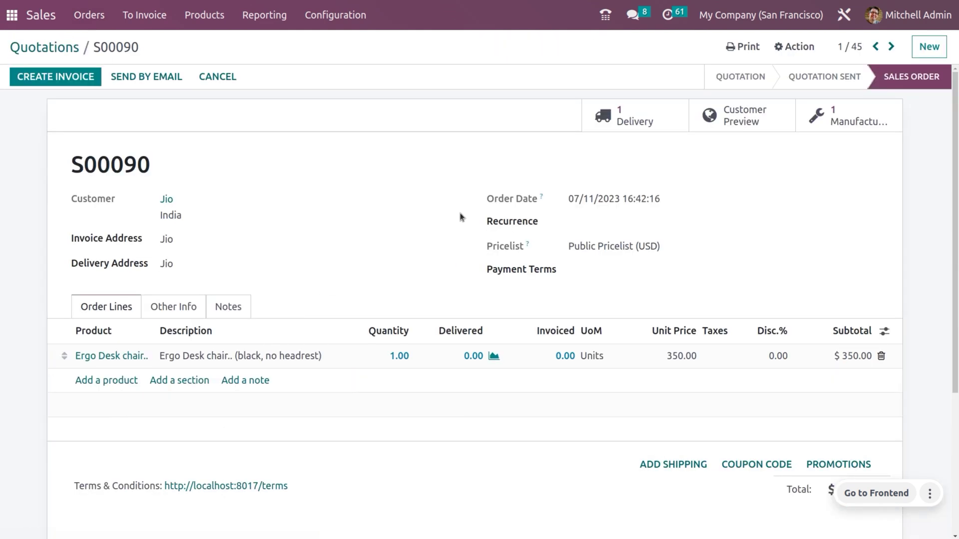
pyautogui.click(853, 119)
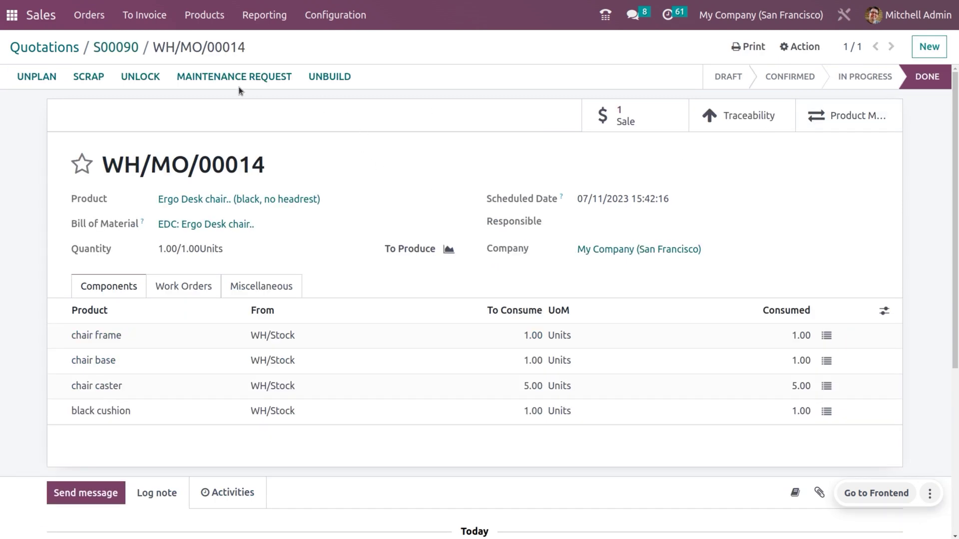
# - Return to the sales order, open its delivery, and validate the transfer of the Ergo Desk chair, applying the immediate transfer
pyautogui.click(111, 47)
pyautogui.click(635, 120)
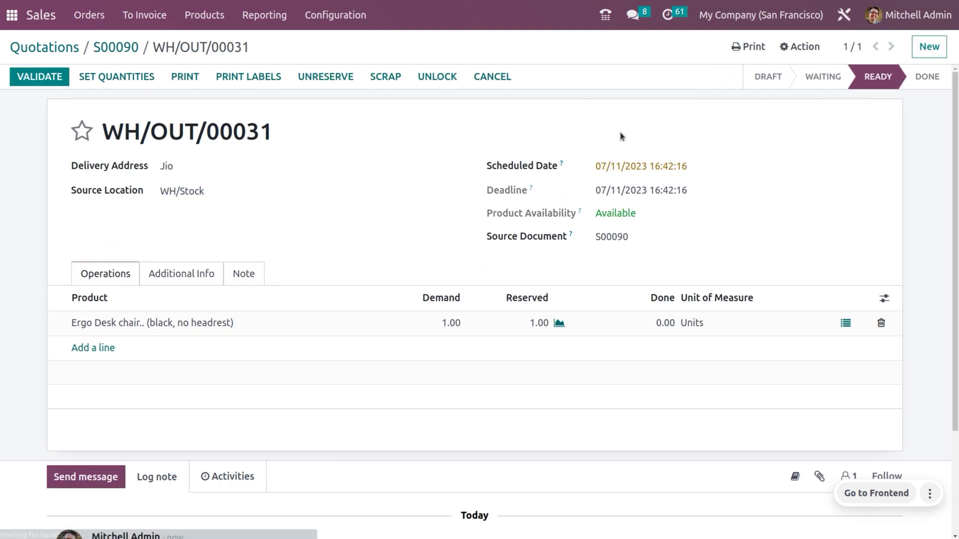
pyautogui.click(50, 78)
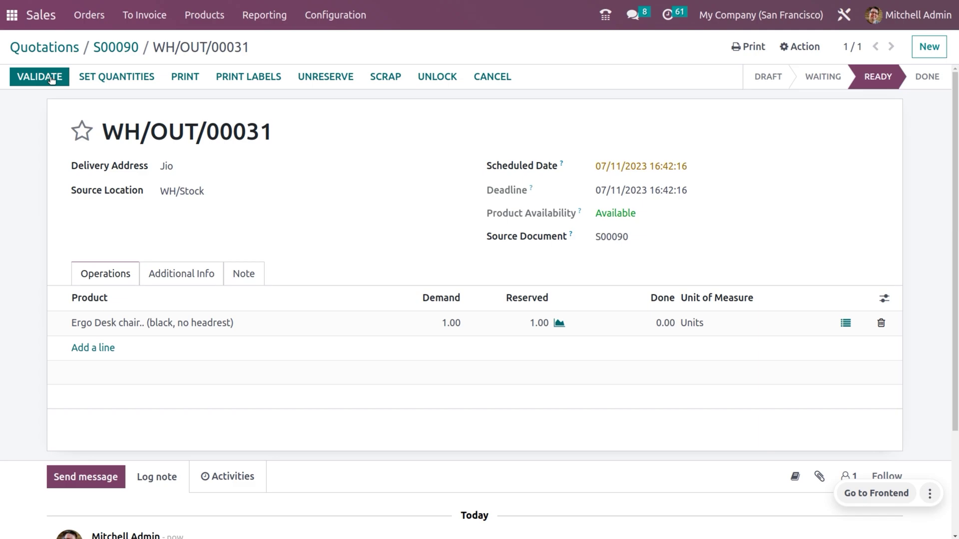
pyautogui.click(150, 139)
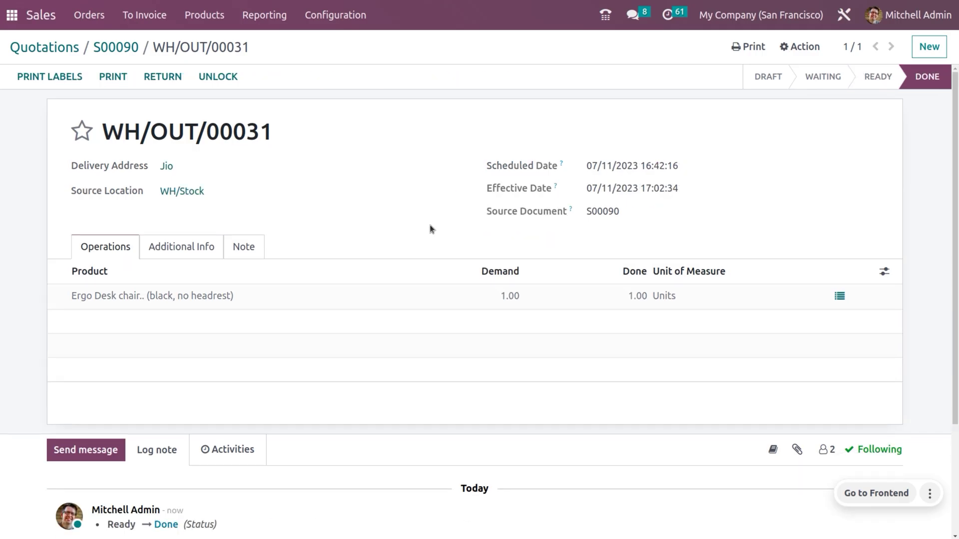